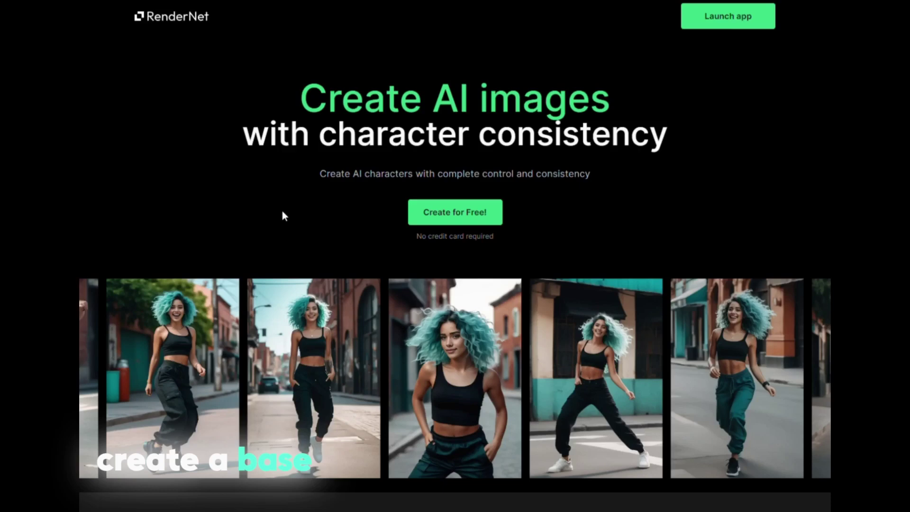
scroll(283, 216, "down", 1)
scroll(282, 216, "down", 4)
scroll(282, 216, "down", 2)
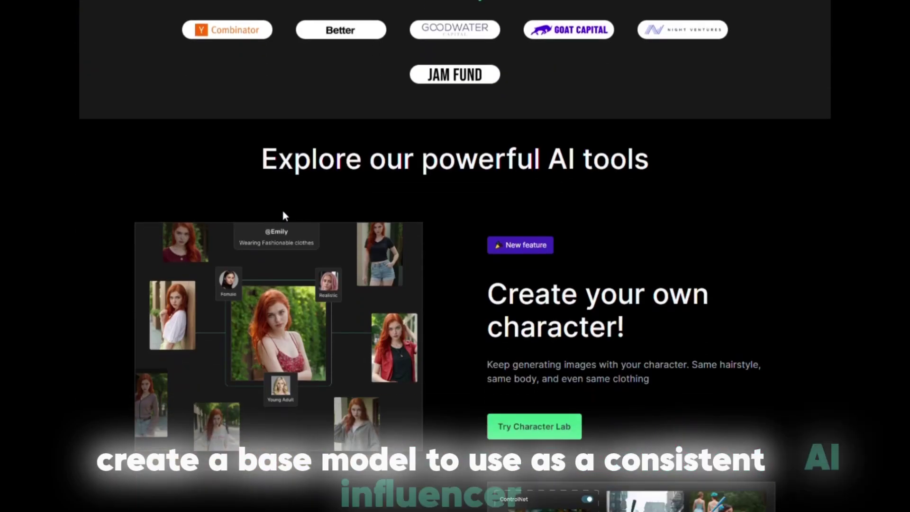
scroll(282, 216, "down", 1)
scroll(283, 216, "down", 4)
scroll(282, 216, "down", 2)
scroll(283, 216, "up", 2)
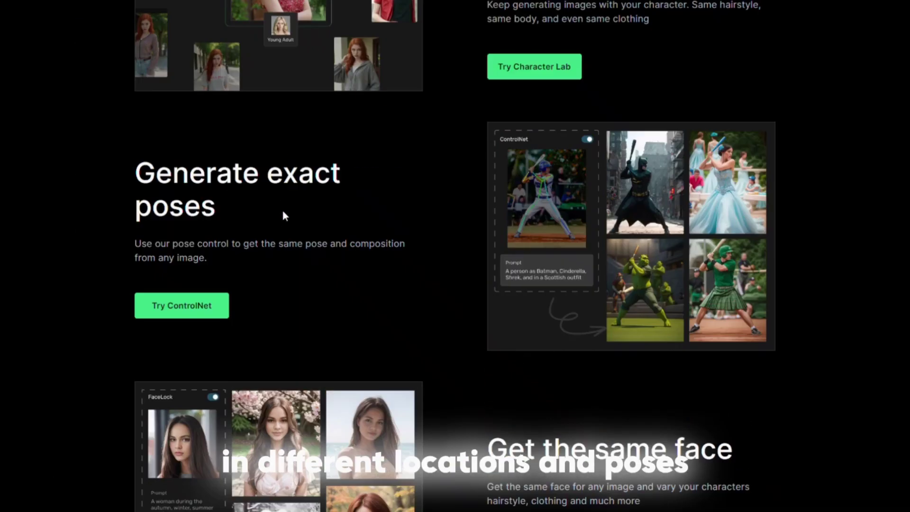
scroll(282, 212, "up", 4)
scroll(282, 213, "up", 5)
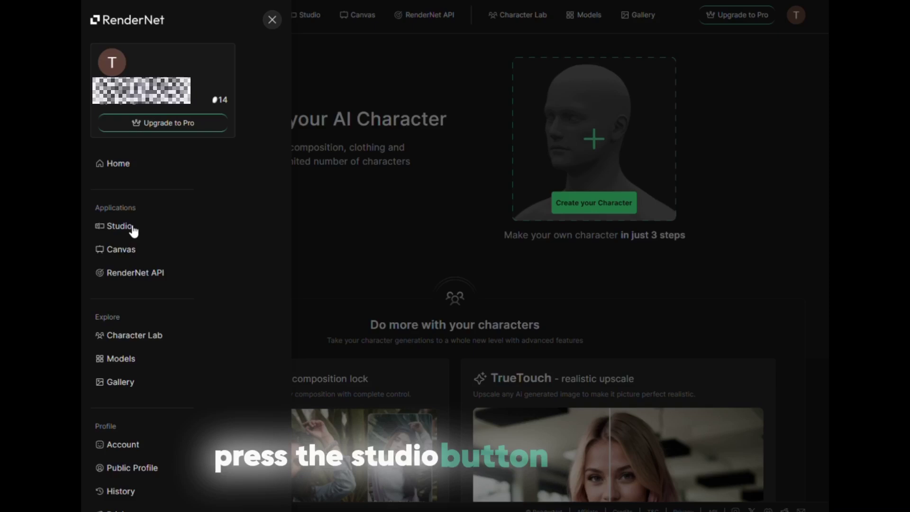
In Studio, swap the Magic Mode style to iPhone and add the Cinema IMAX camera style.
left_click(131, 236)
left_click(117, 74)
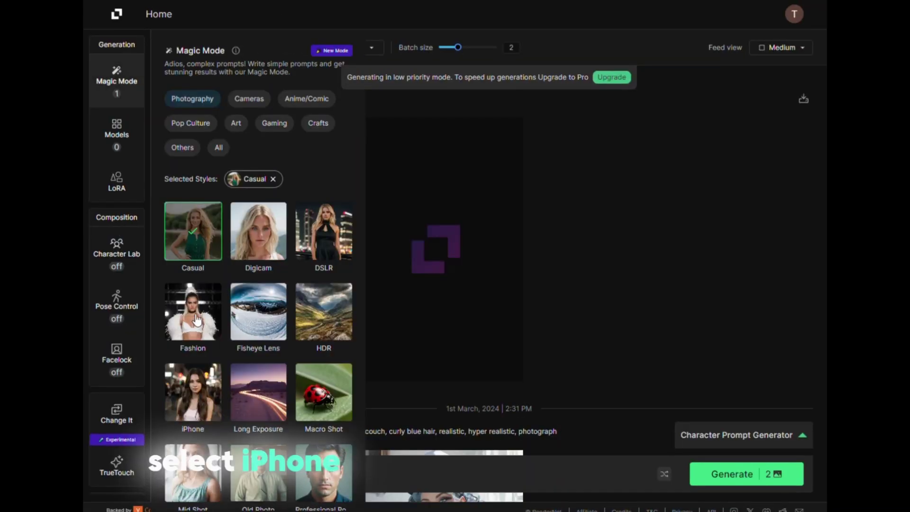
left_click(195, 403)
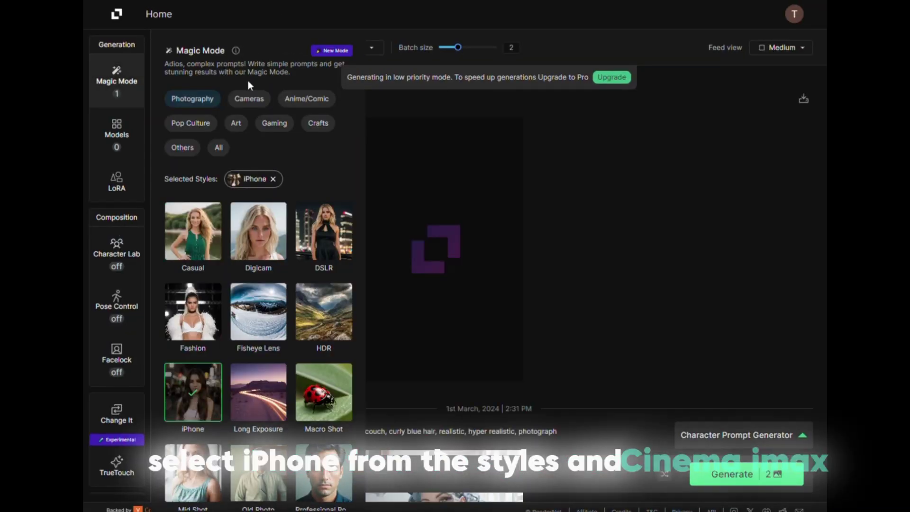
left_click(250, 100)
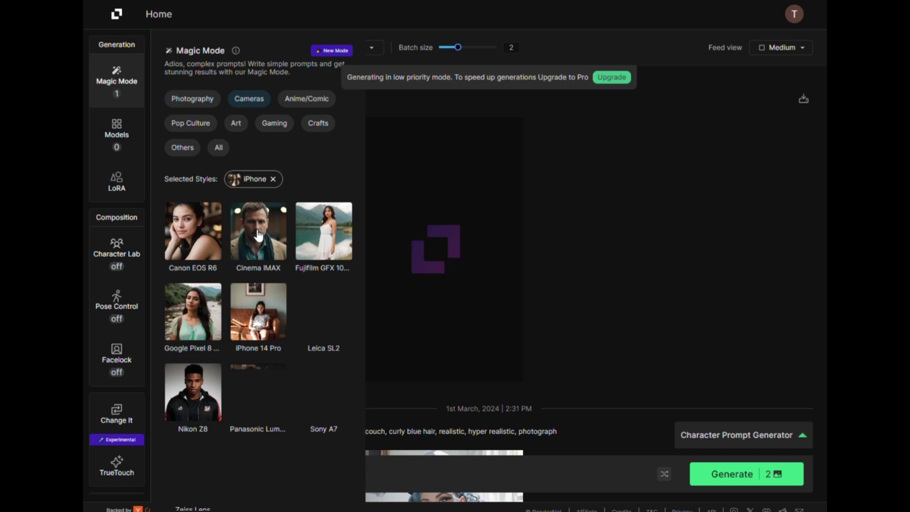
left_click(259, 235)
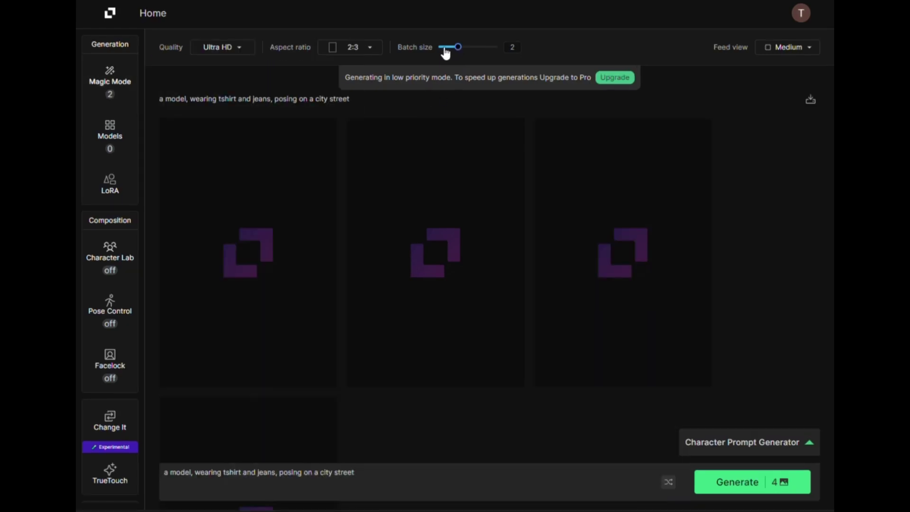
Set batch size to 1, generate the white t-shirt street portraits, and download the first.
left_click(438, 48)
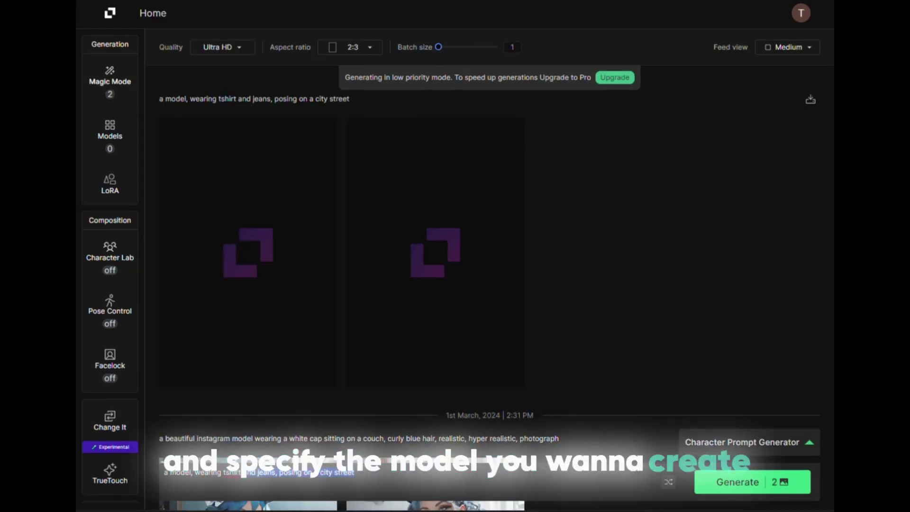
type("front view,close up,solo female, girl, a latina girl, brunette, wearing a white t-shirt, shorts, at road at evening, posing")
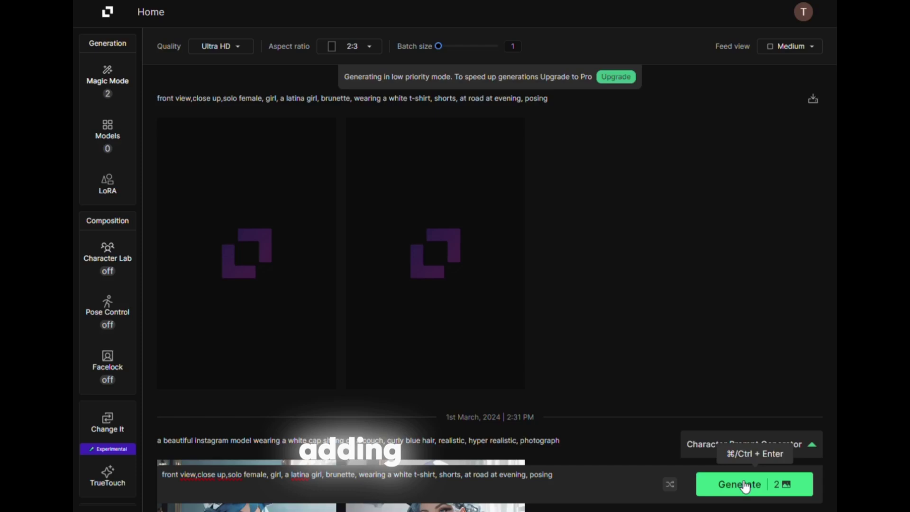
left_click(745, 486)
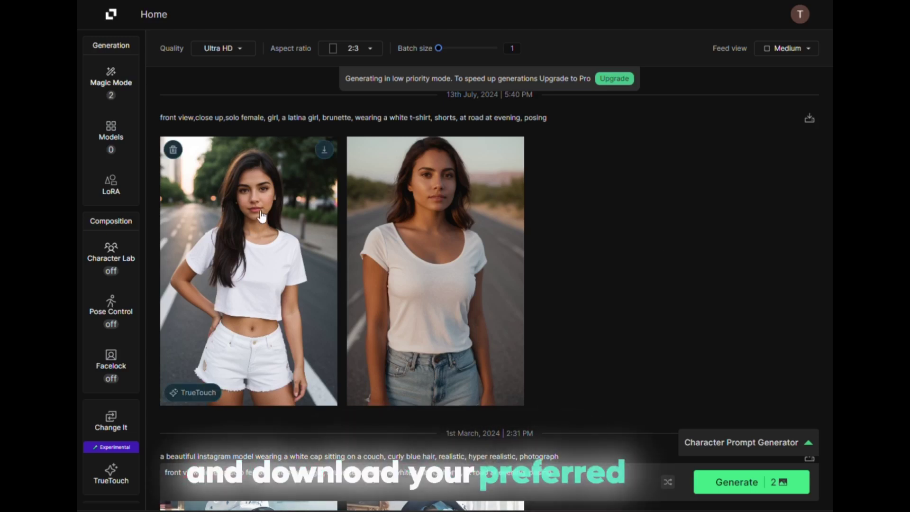
left_click(329, 152)
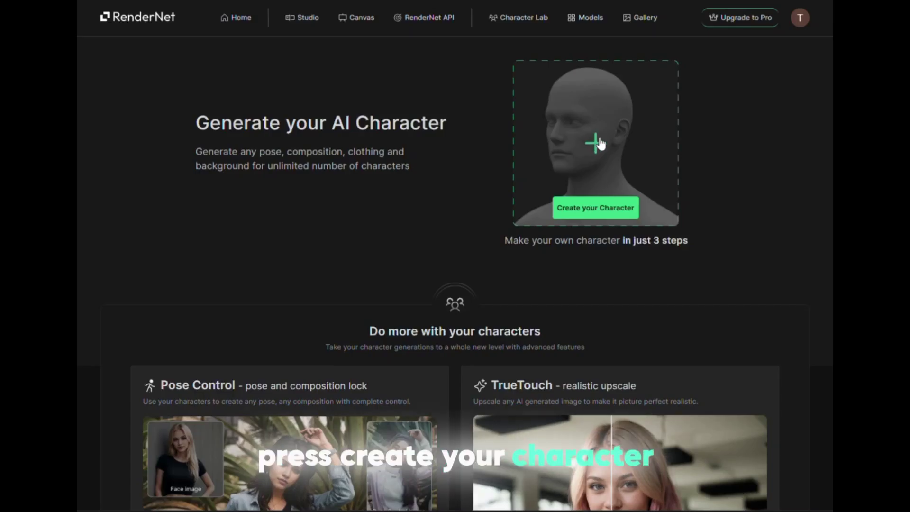
Create the realistic adult female character MIA from the uploaded portrait and use her in Canvas.
left_click(596, 207)
left_click(455, 275)
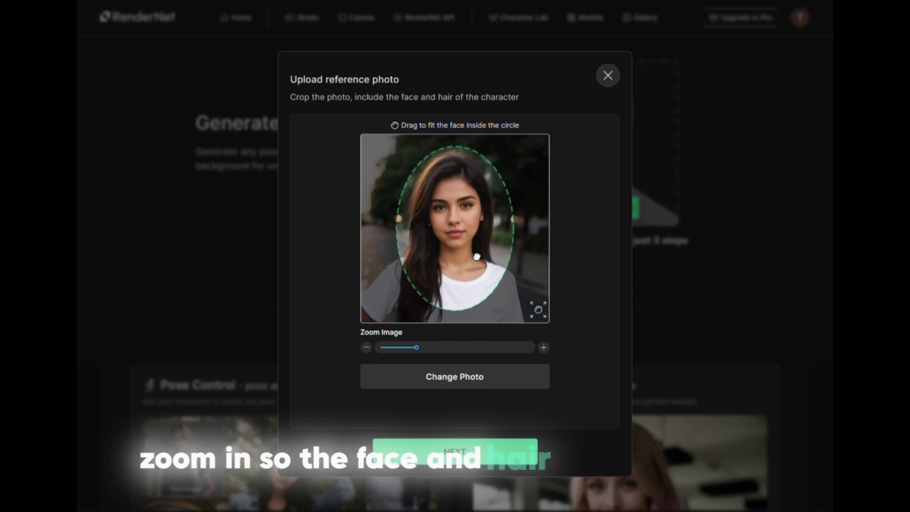
left_click(455, 452)
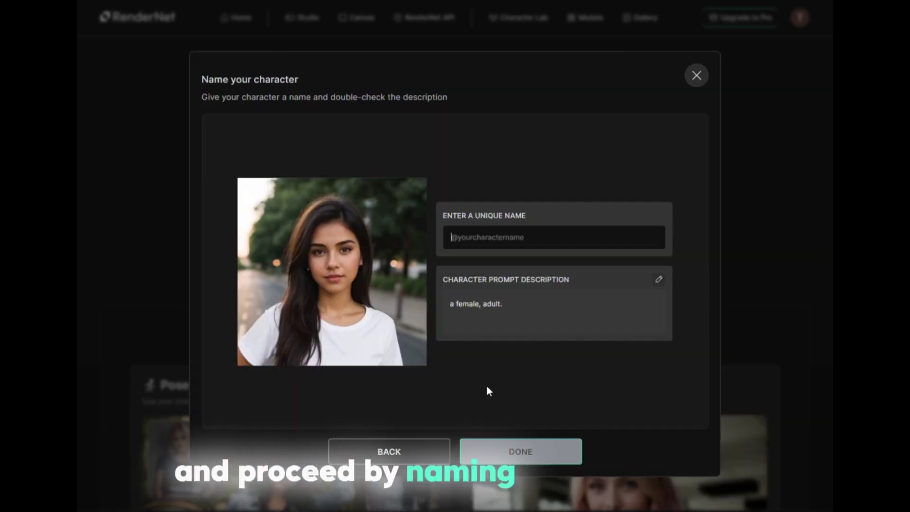
type("MIA")
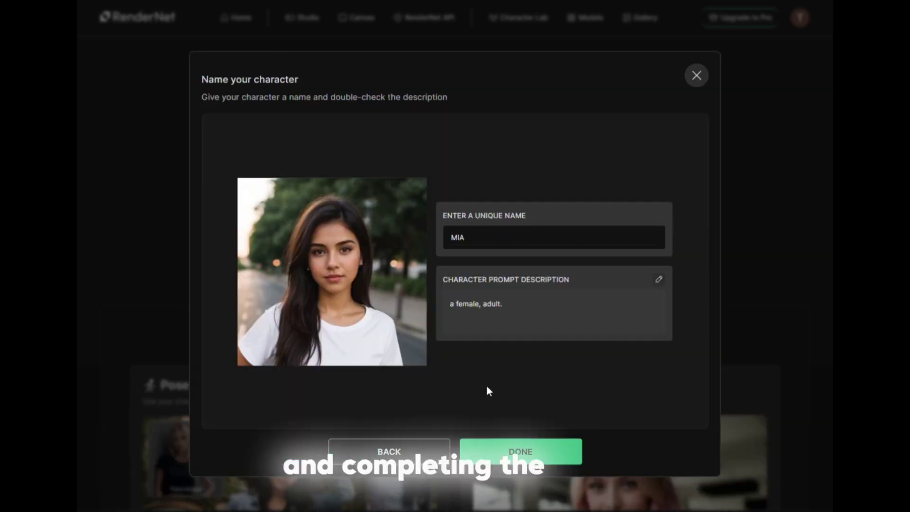
key("Return")
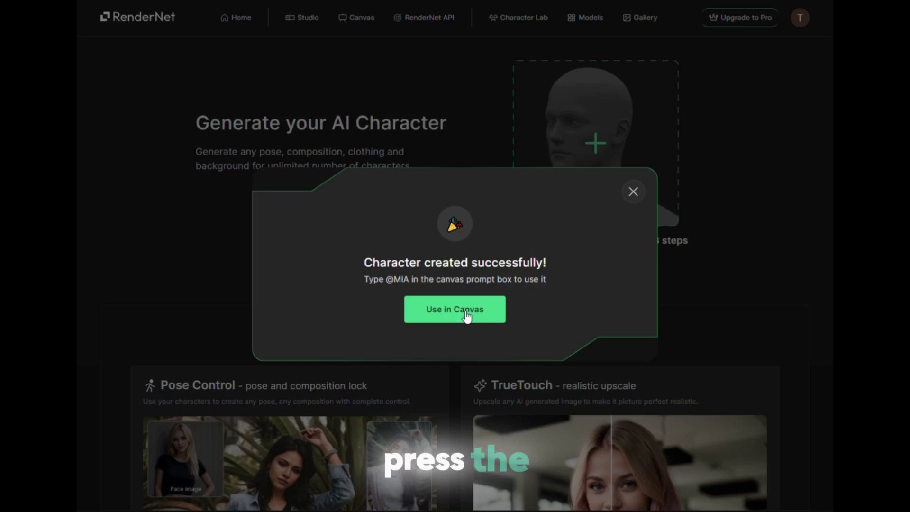
left_click(467, 316)
left_click(695, 223)
left_click(188, 120)
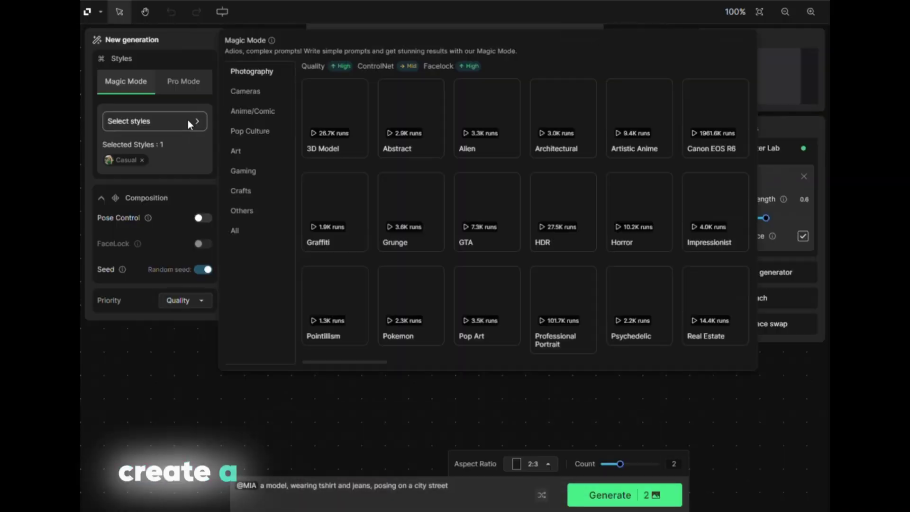
left_click(334, 192)
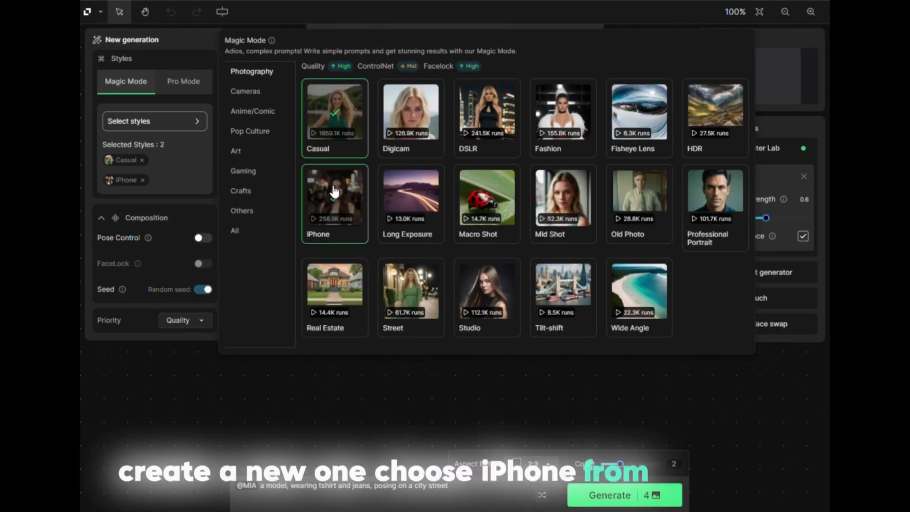
left_click(248, 92)
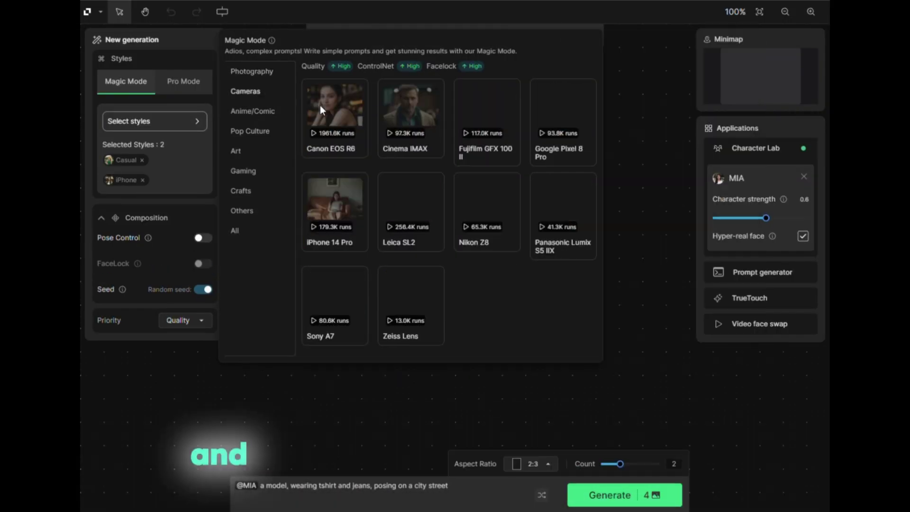
left_click(413, 123)
left_click(463, 492)
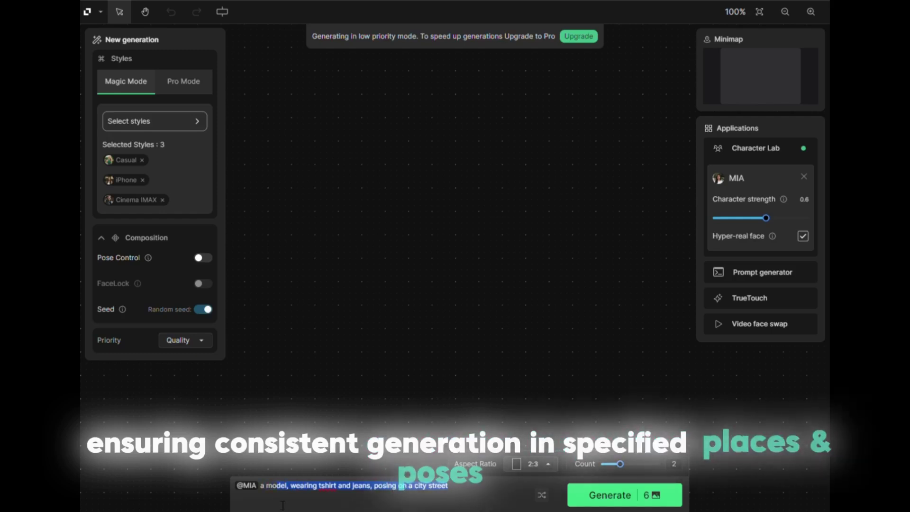
Change the prompt to MIA in a dress at a night party, generate, and download the image.
left_click_drag(272, 501, 287, 505)
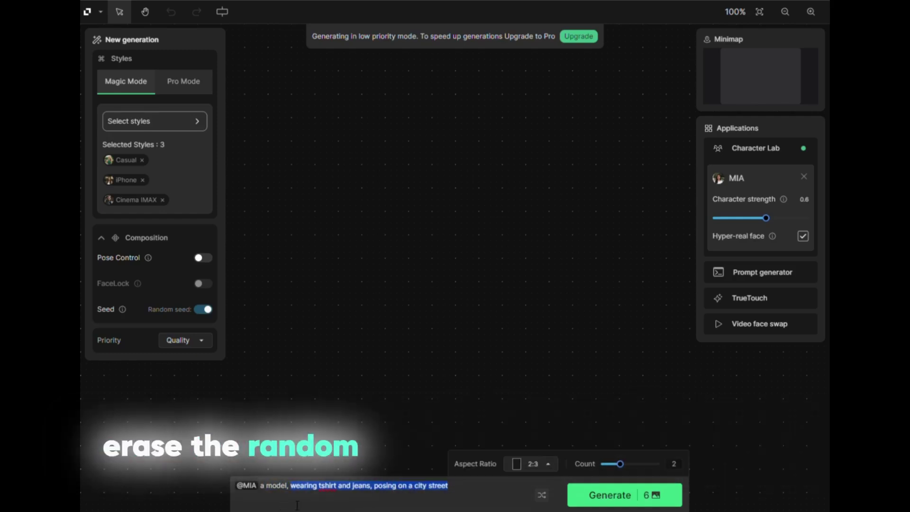
type("A dress, at night, a")
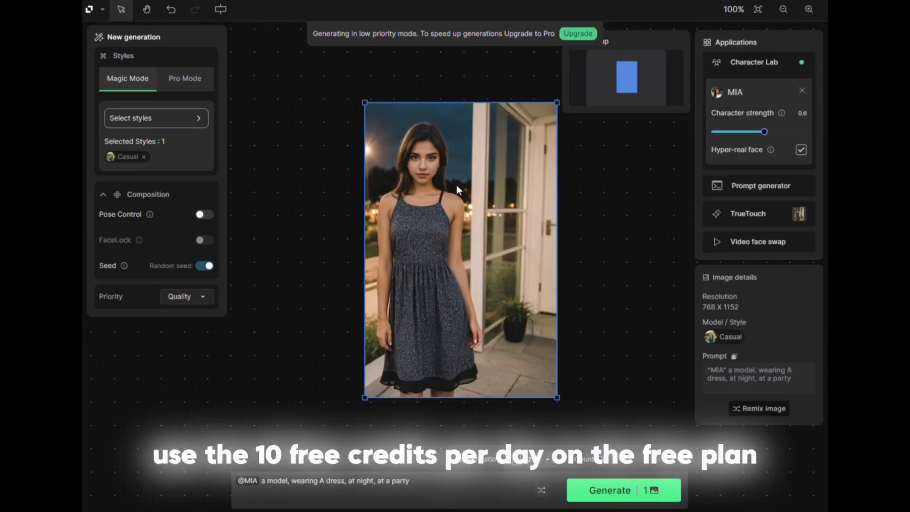
right_click(474, 204)
left_click(517, 279)
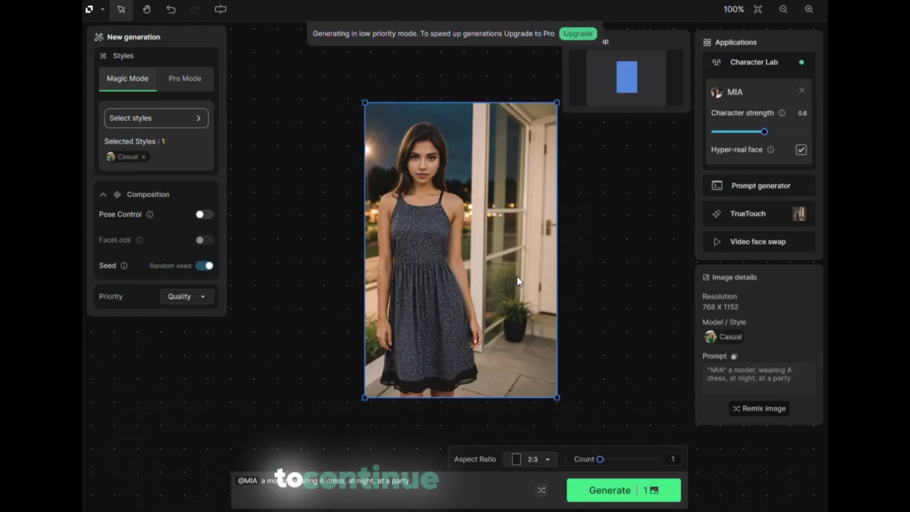